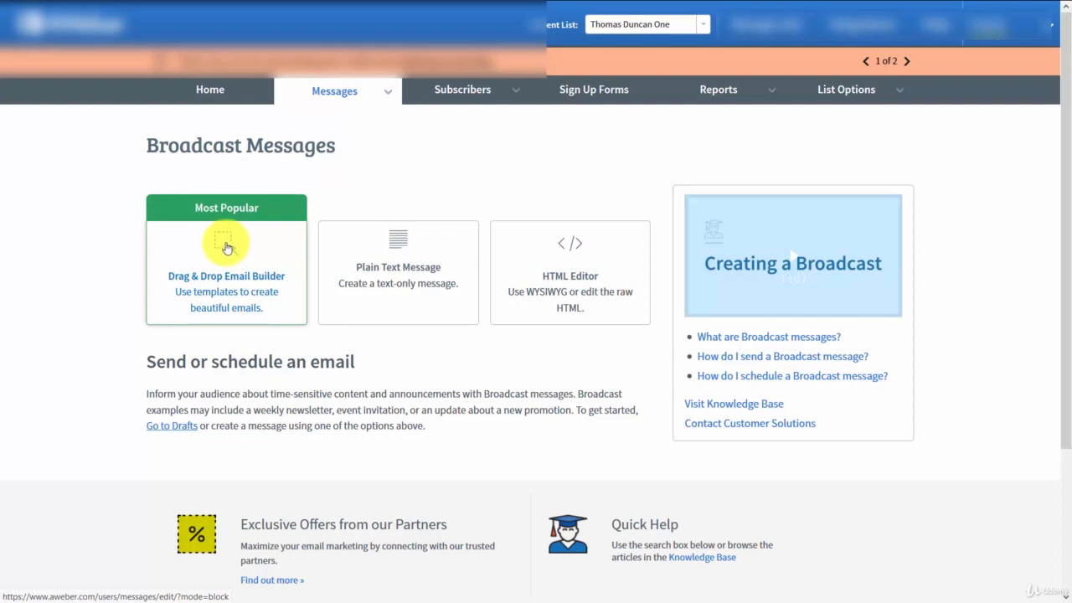
- Create a broadcast with the Drag & Drop Email Builder and replace the default thank-you paragraph with the copied article text
left_click(226, 248)
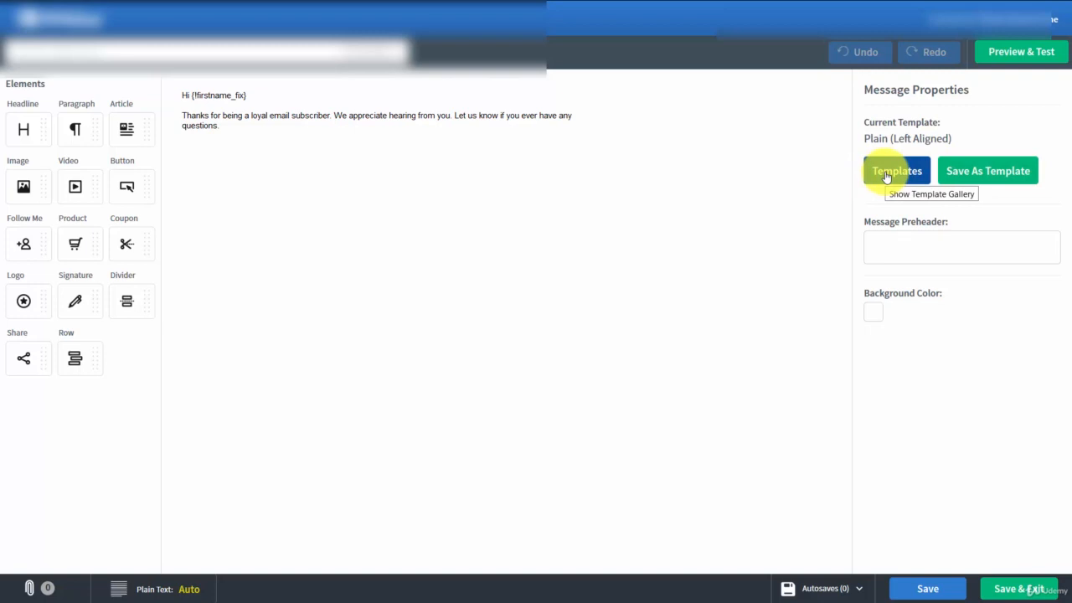
mouse_move(199, 125)
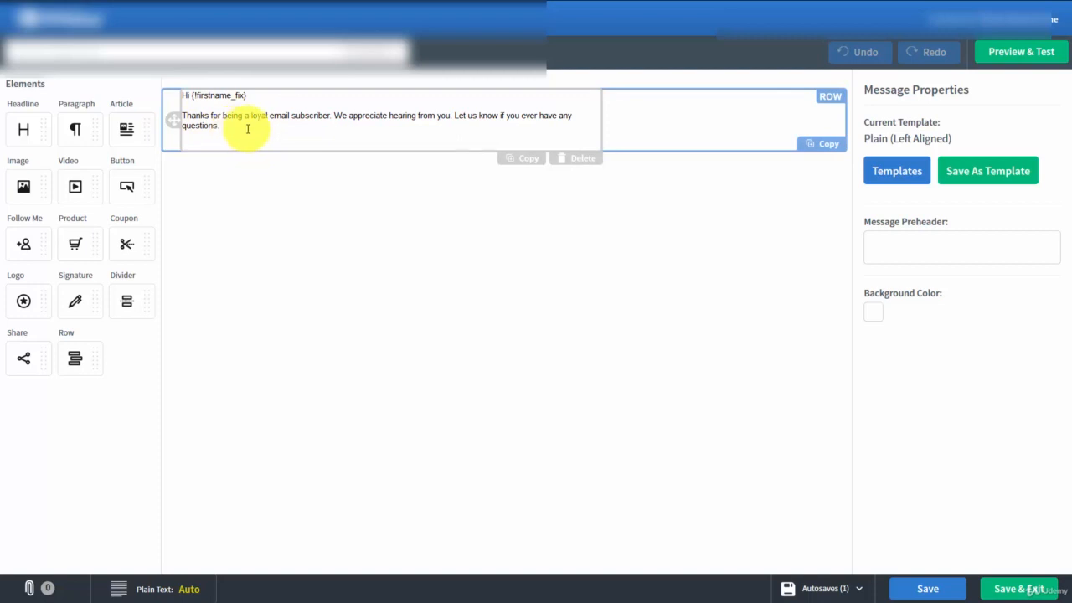
left_click_drag(247, 128, 179, 115)
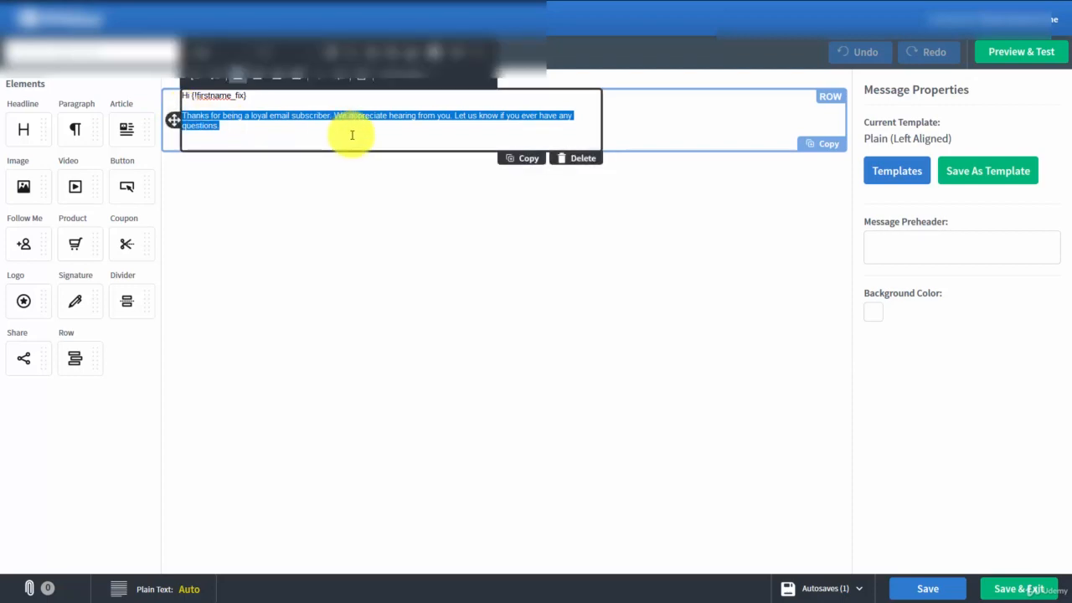
key("ctrl+v")
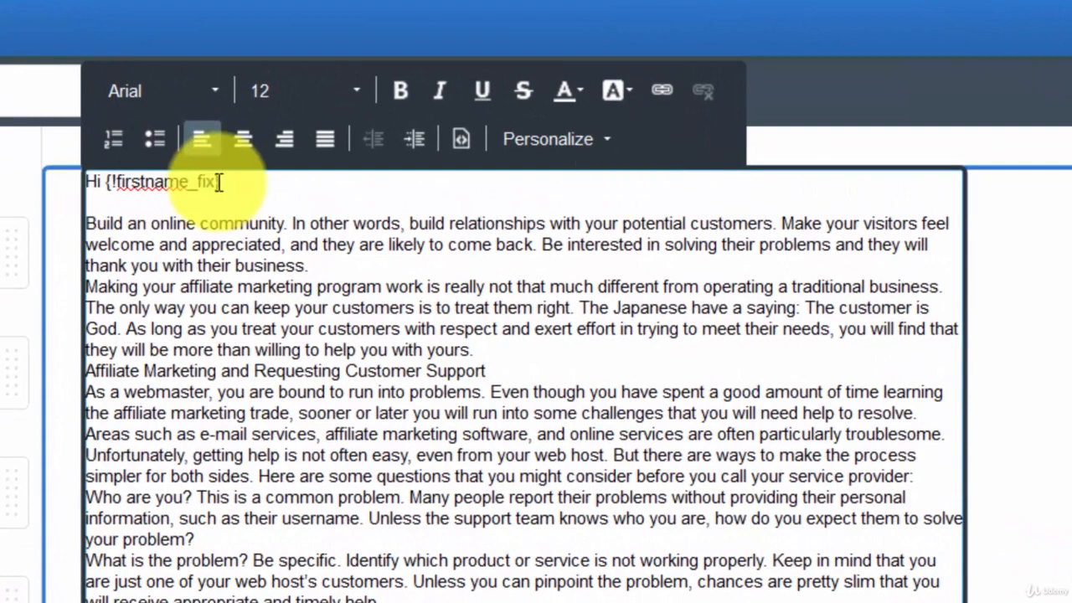
- Examine the personalization options for the subscriber's info, the subscriber's location and your snippets, without inserting any
left_click(606, 138)
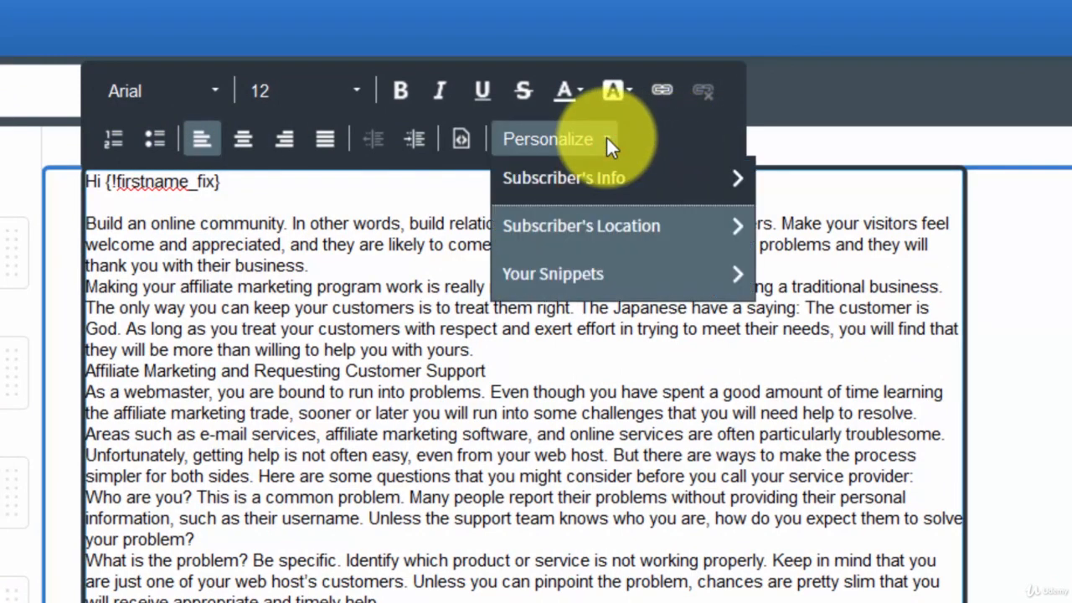
left_click(608, 186)
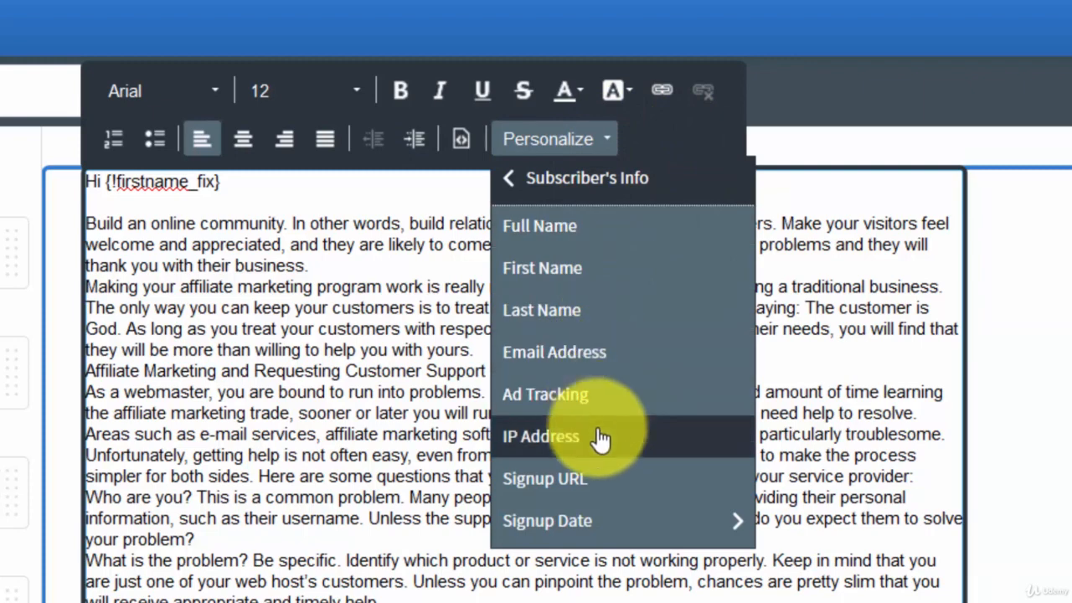
left_click(598, 179)
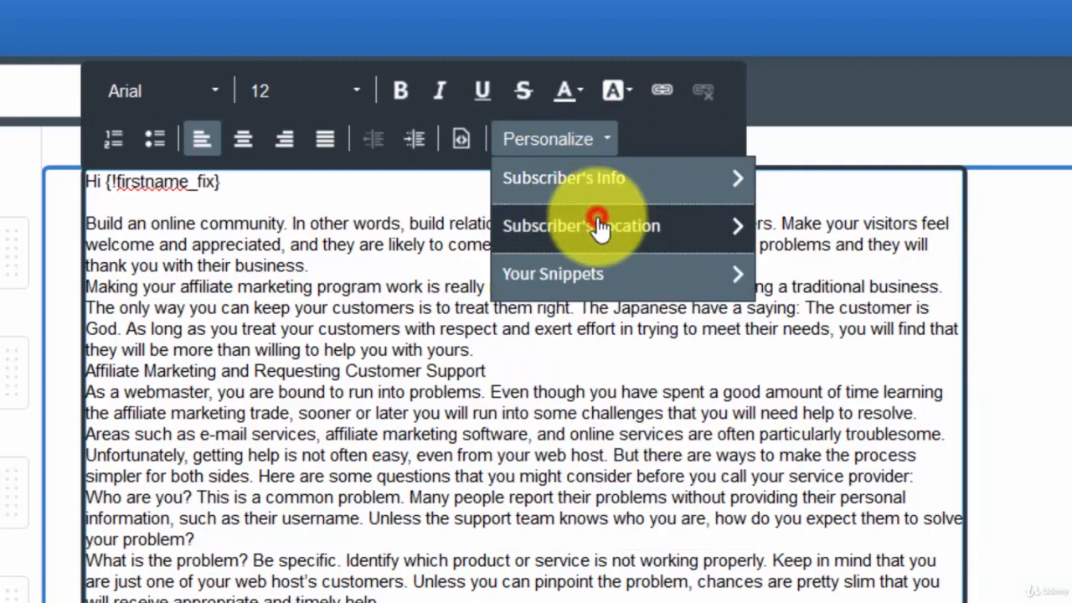
left_click(597, 226)
left_click(598, 194)
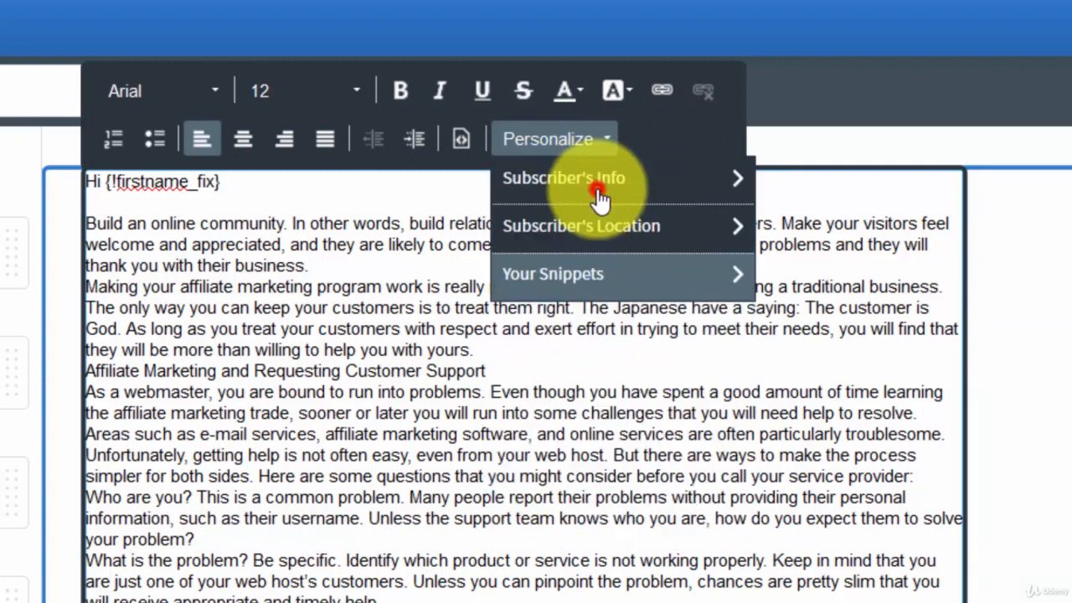
left_click(591, 283)
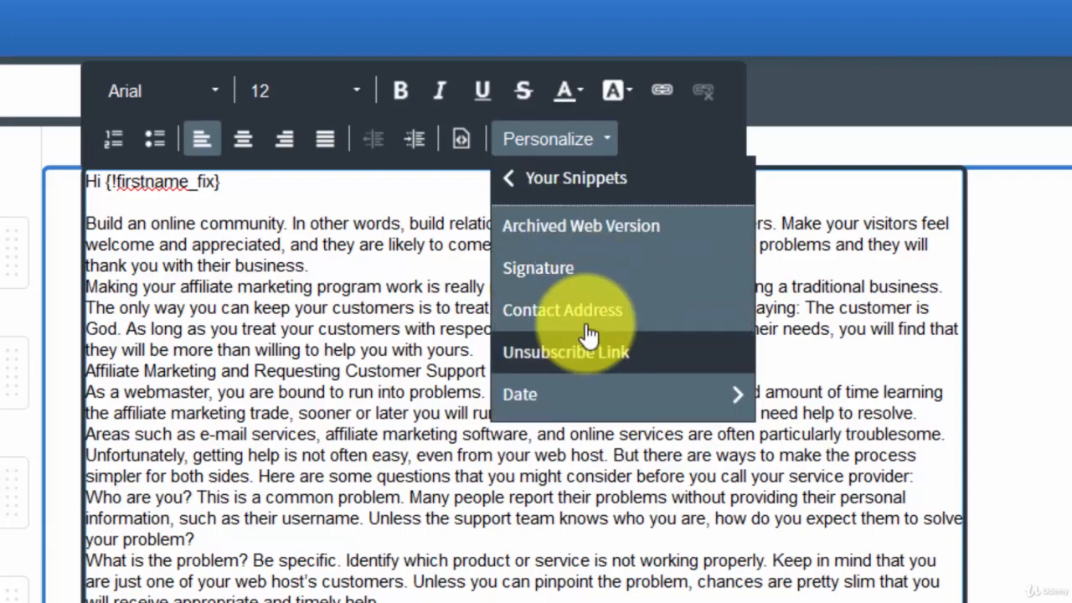
left_click(581, 182)
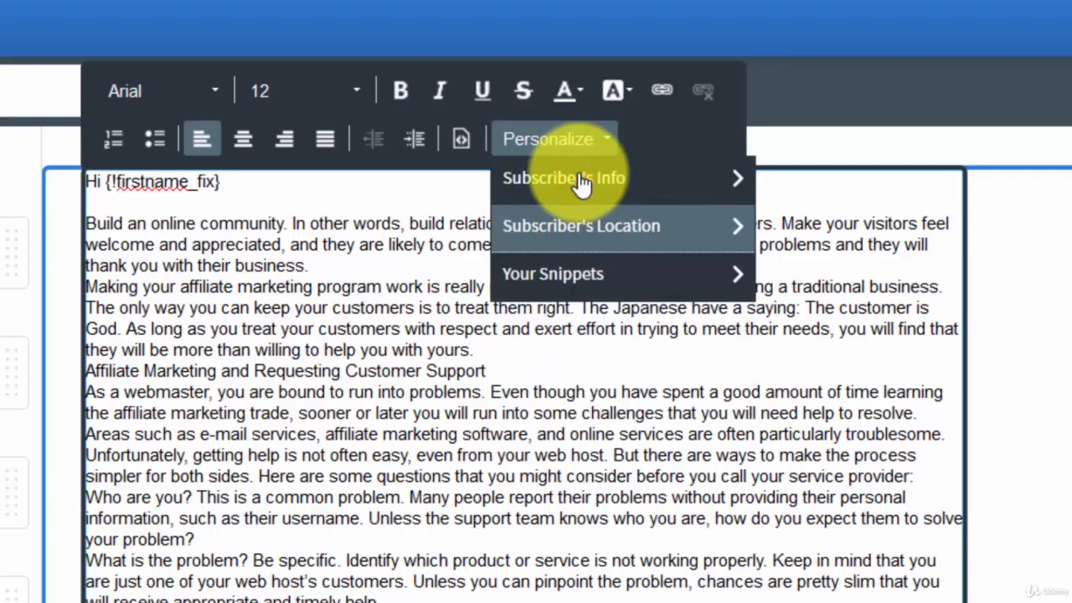
left_click(310, 201)
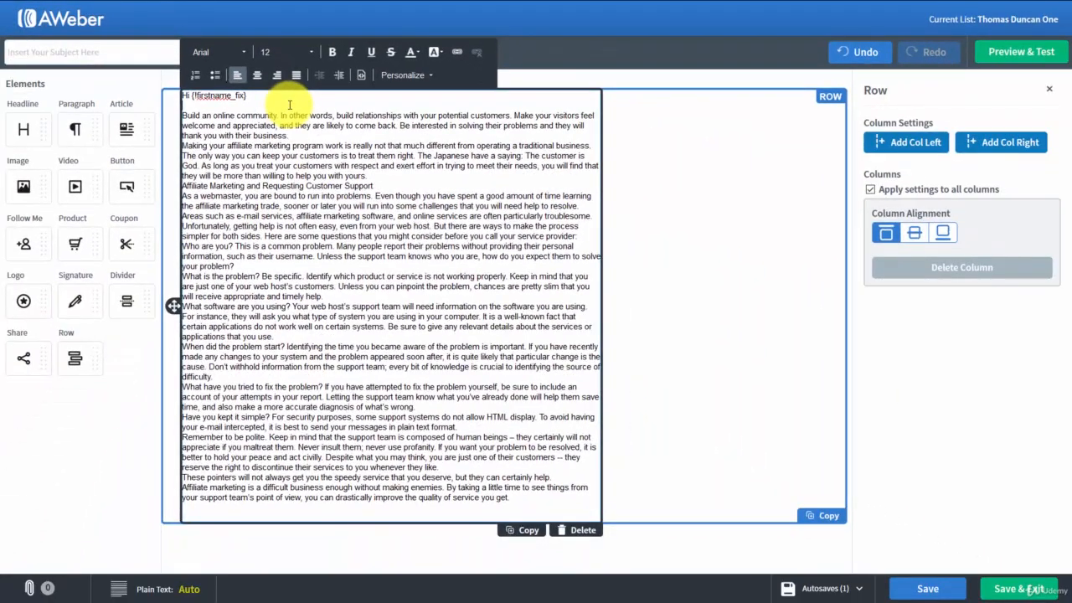
- Insert a blank line after each of the first two article paragraphs in the message body
left_click(315, 132)
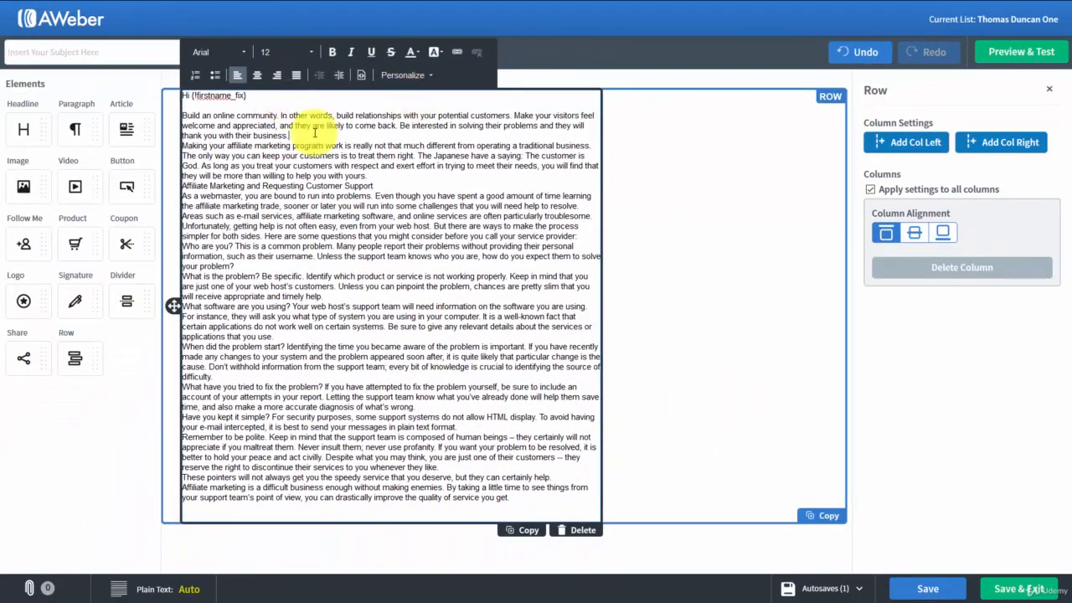
key("Return")
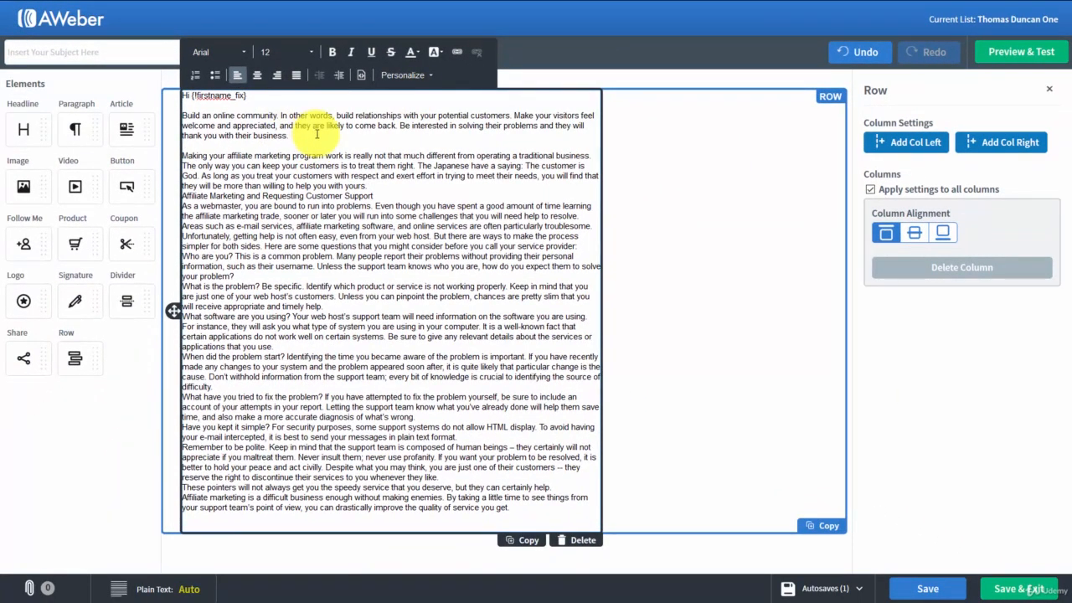
left_click(369, 185)
key("Return")
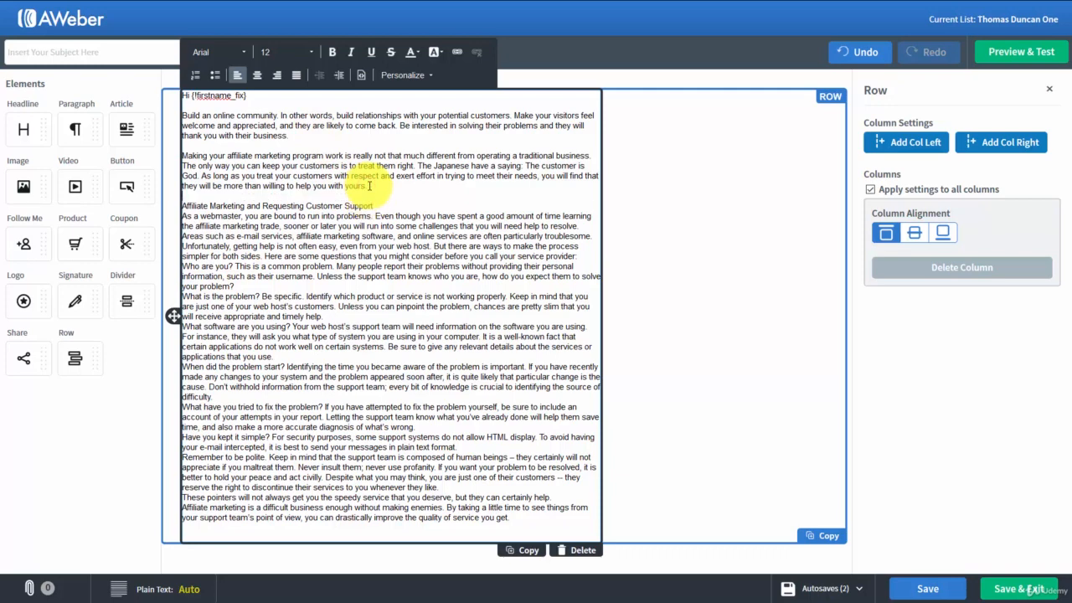
- Set the font size of the whole message text to 16
left_click_drag(524, 517, 179, 79)
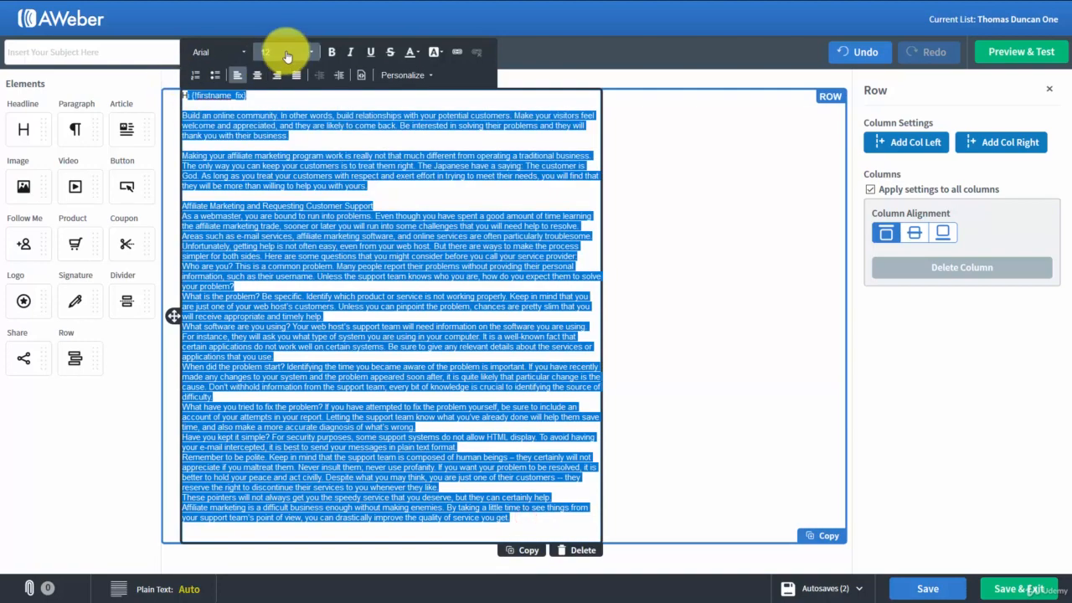
left_click(311, 52)
scroll(306, 146, "down", 2)
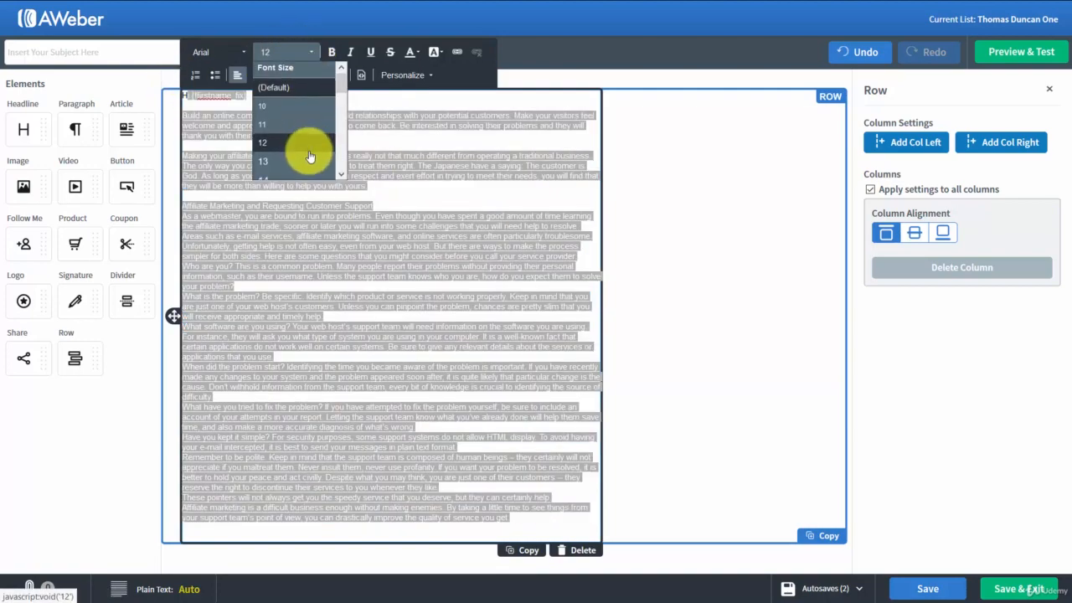
left_click(309, 151)
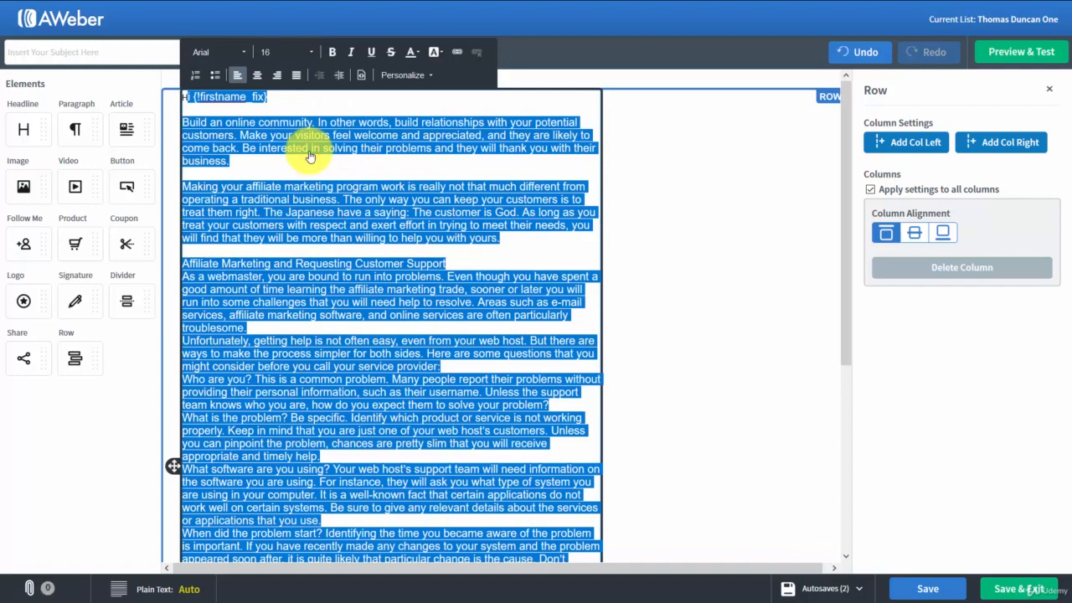
left_click(347, 224)
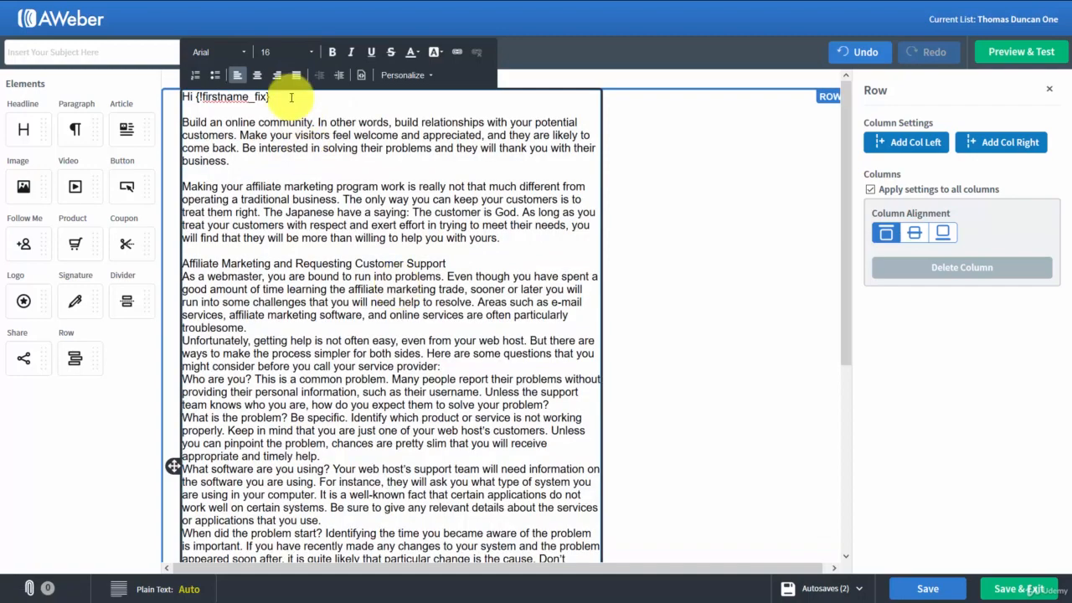
- Make the "Affiliate Marketing and Requesting Customer Support" heading bold
left_click(469, 262)
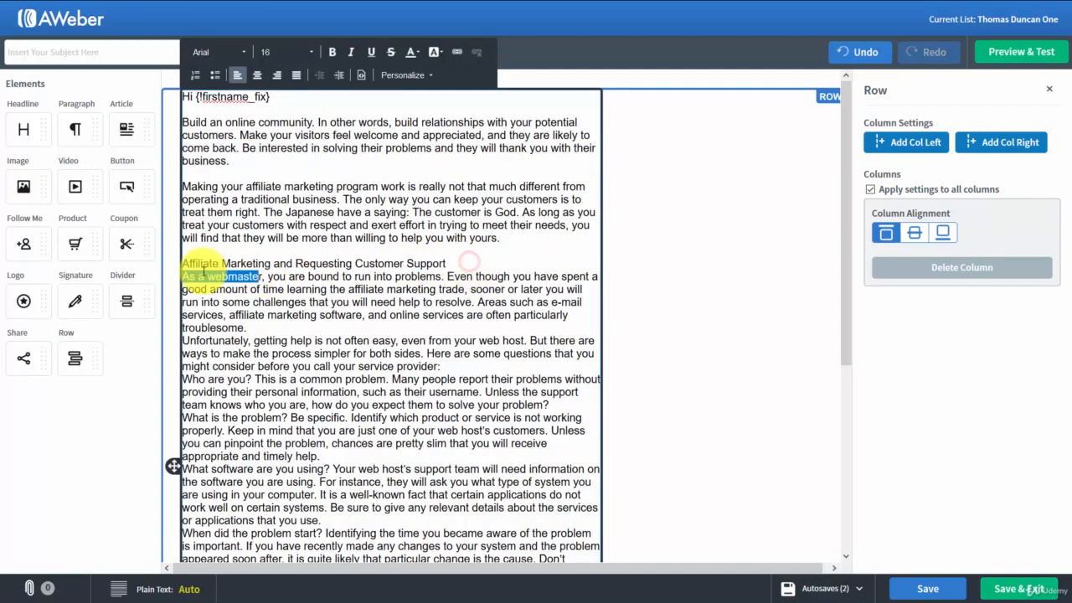
left_click(182, 262, "shift")
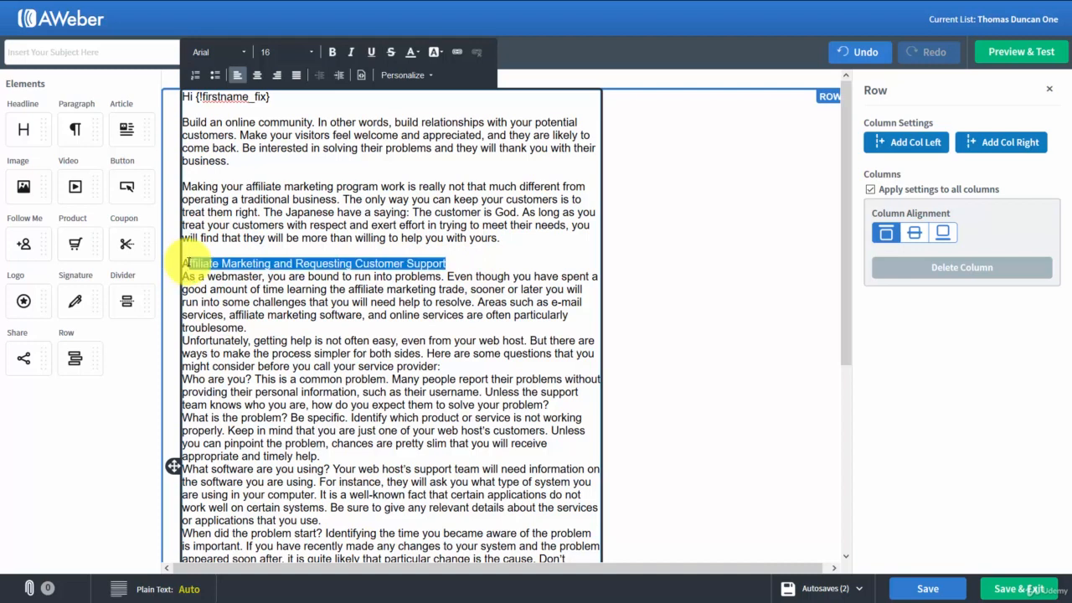
left_click(331, 52)
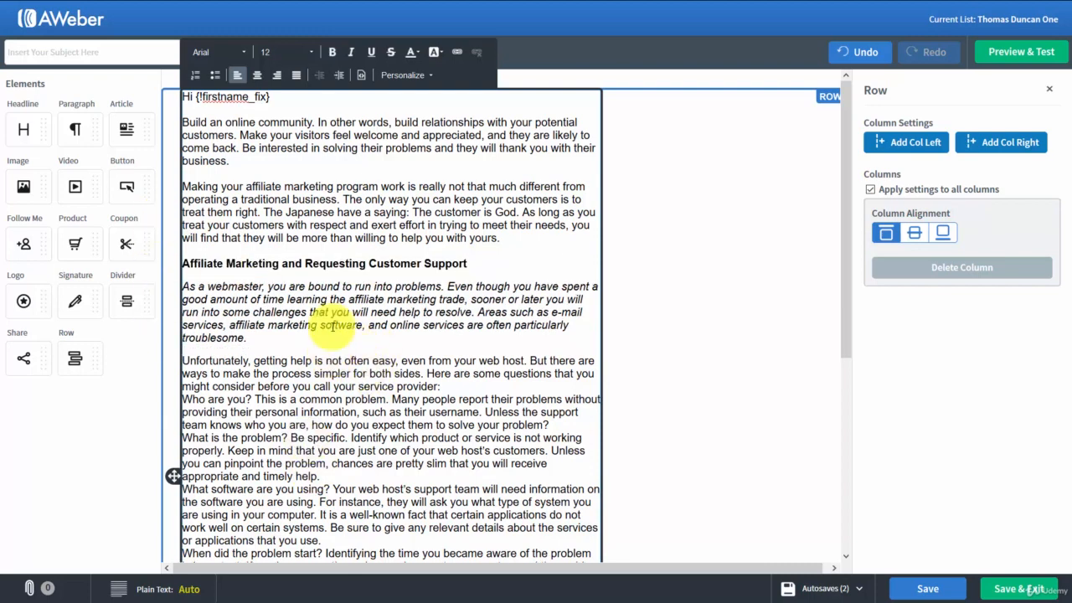
left_click_drag(240, 198, 337, 199)
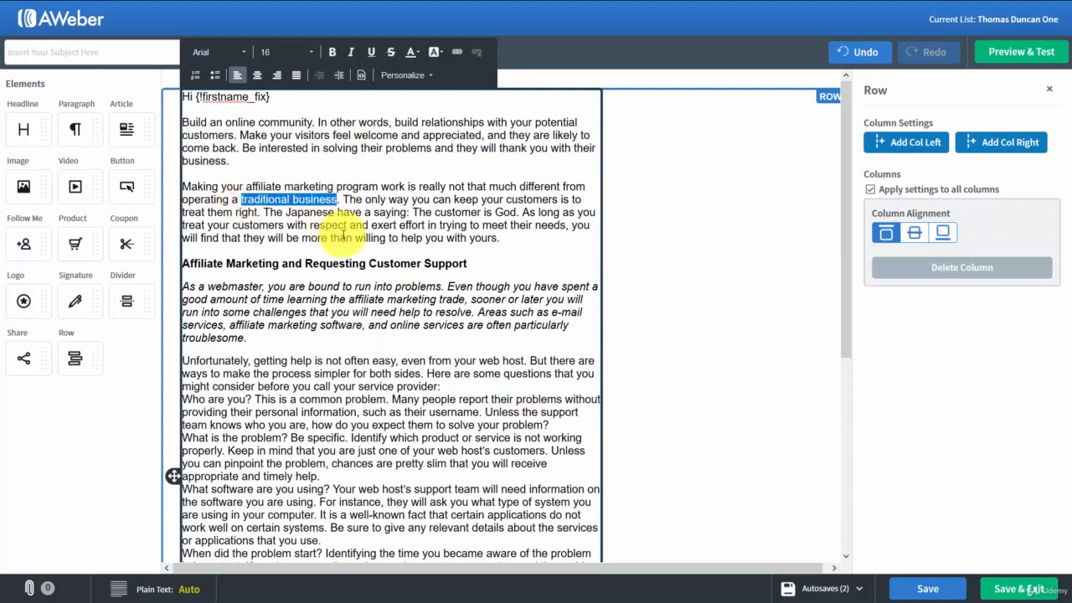
left_click(458, 52)
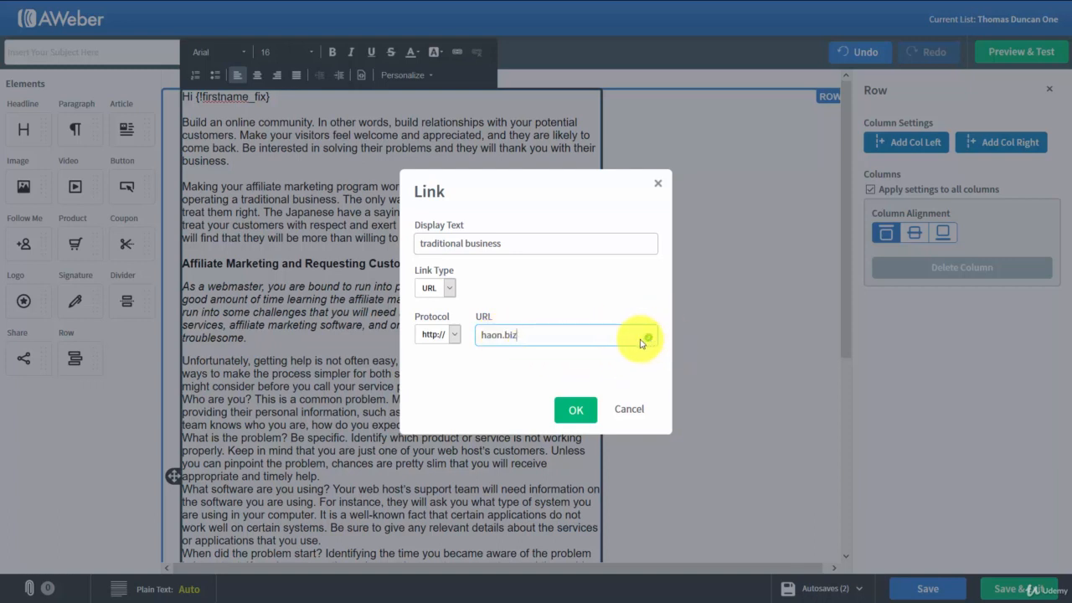
left_click(573, 409)
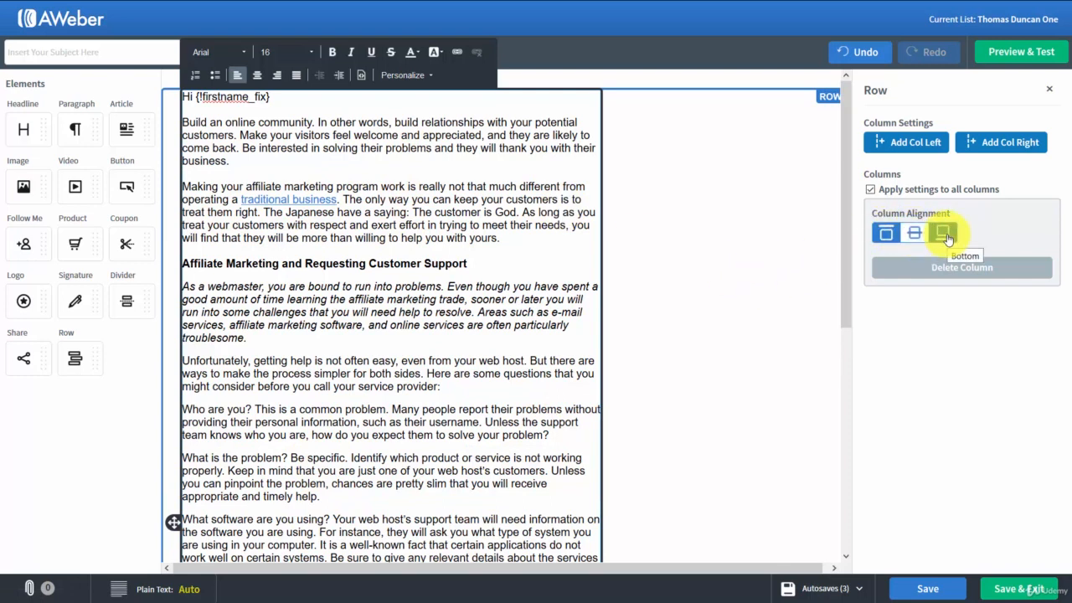
- Add an empty column to the right of the message text in the row
left_click(989, 144)
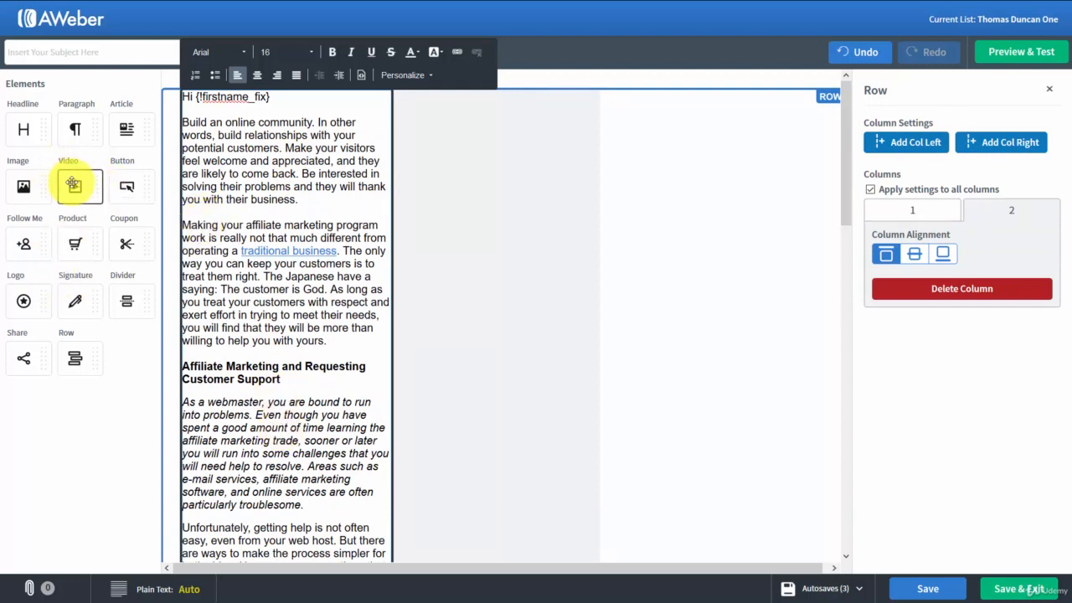
- Try out a Video element above the greeting in the text column and delete it again
left_click_drag(73, 183, 273, 302)
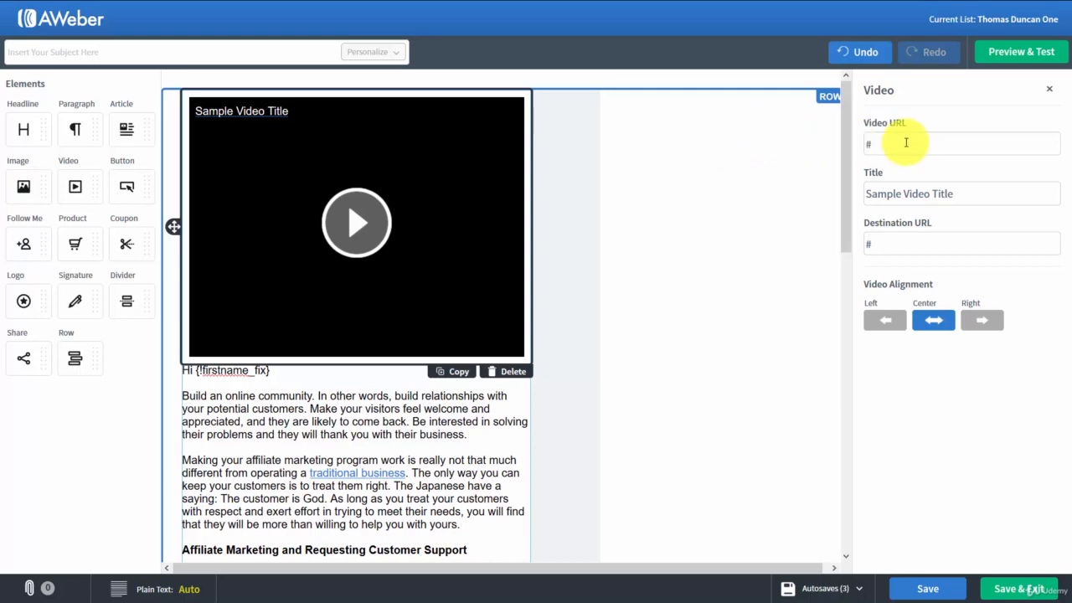
left_click(766, 239)
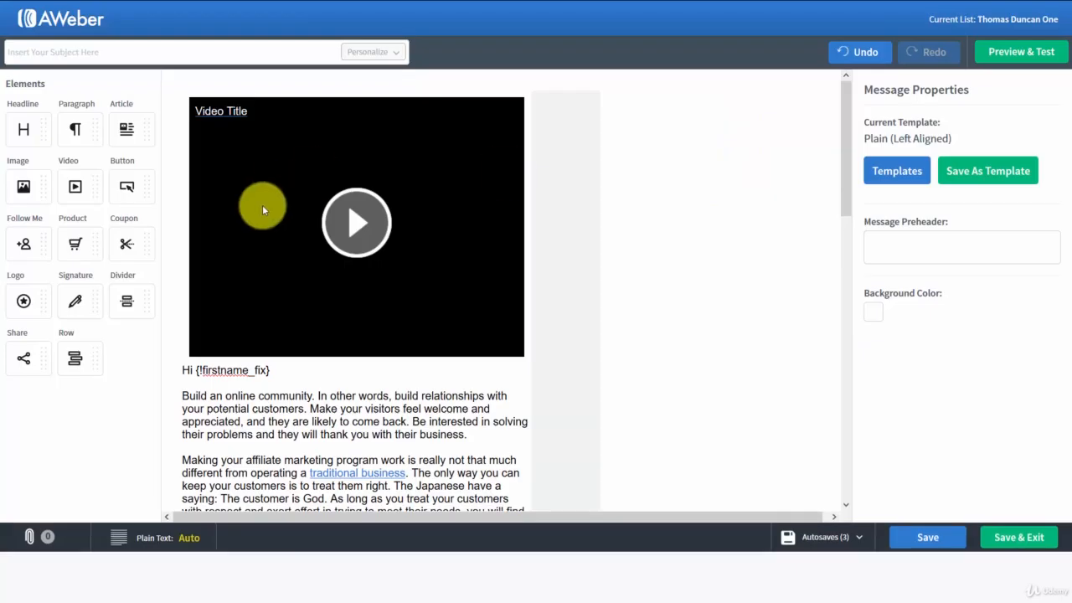
mouse_move(420, 293)
left_click(503, 371)
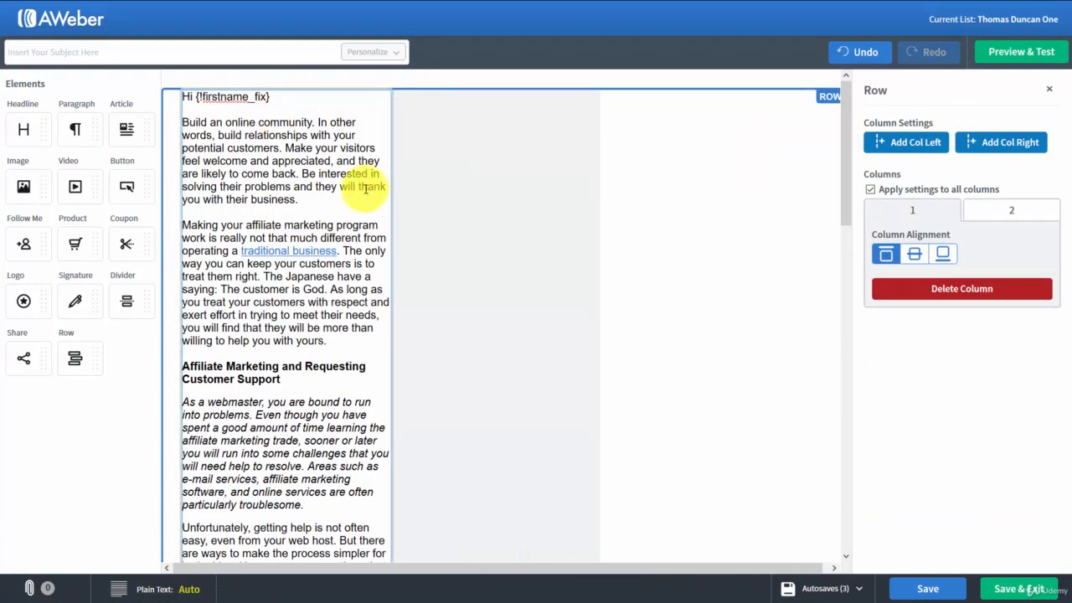
- Check the message down to its last paragraph and save it
scroll(294, 306, "down", 15)
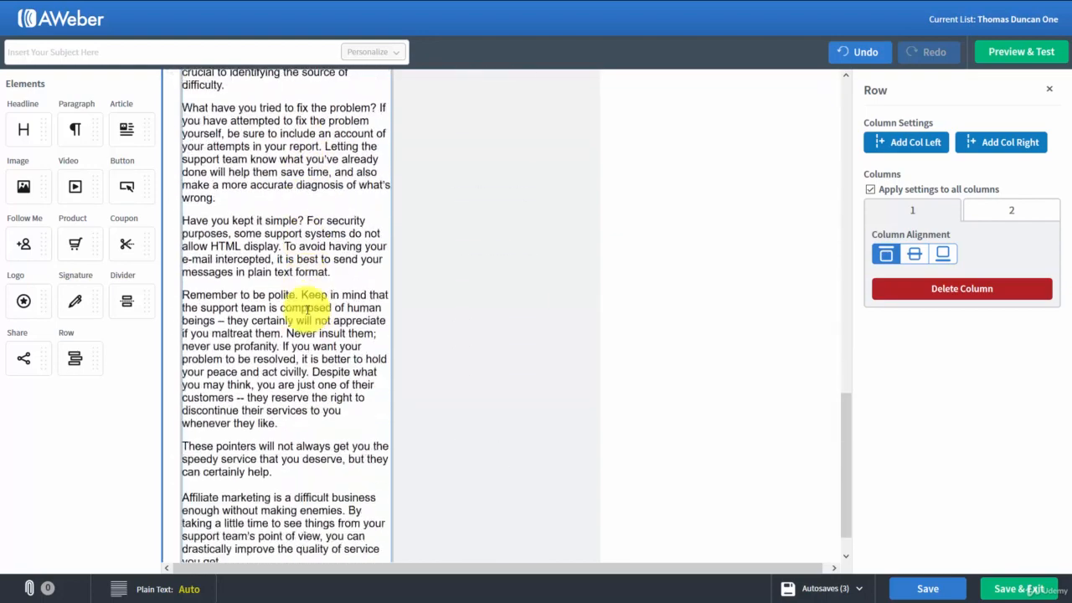
scroll(307, 309, "down", 1)
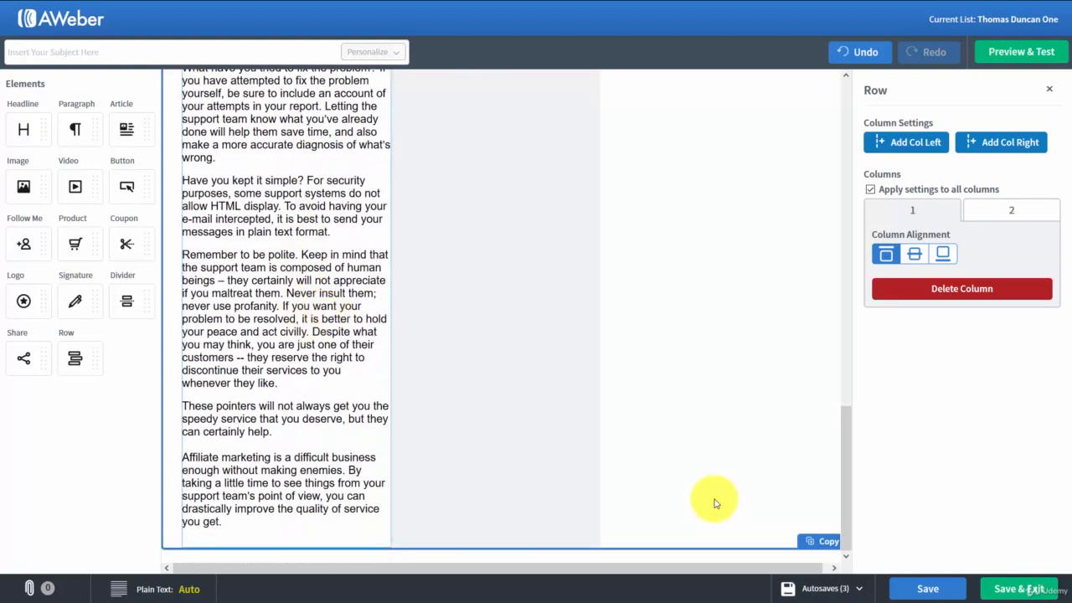
left_click(924, 590)
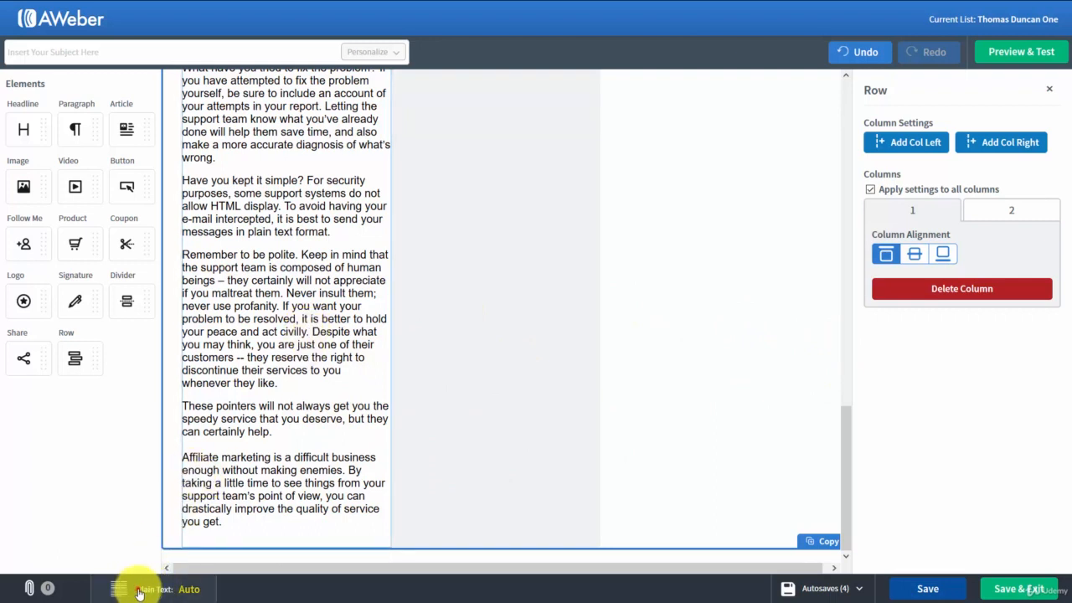
- Switch the message's plain text version to Custom, go through its text to the end and save it
left_click(139, 592)
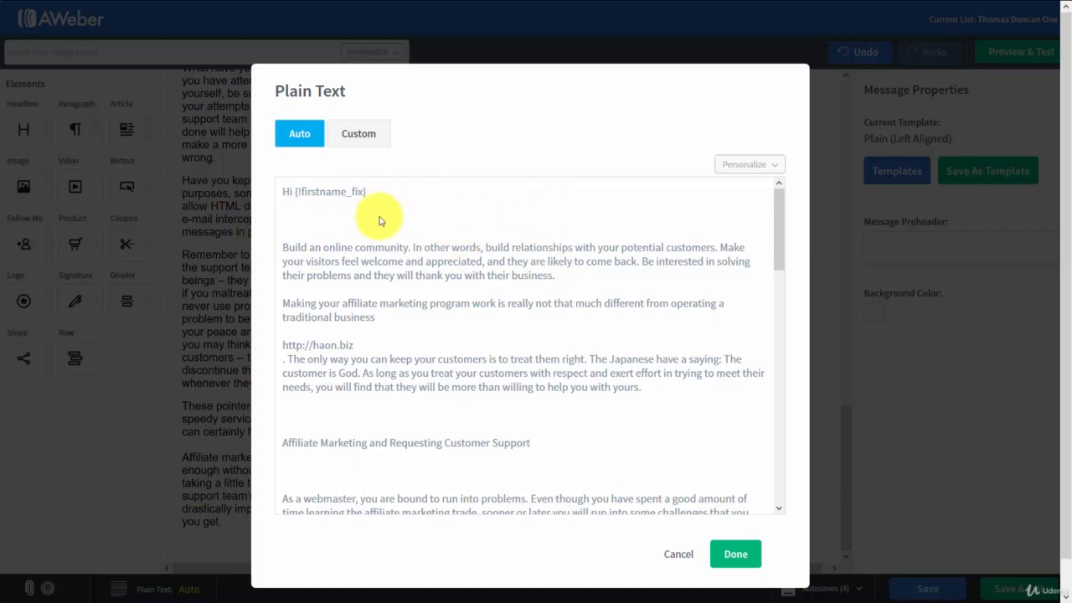
left_click(360, 137)
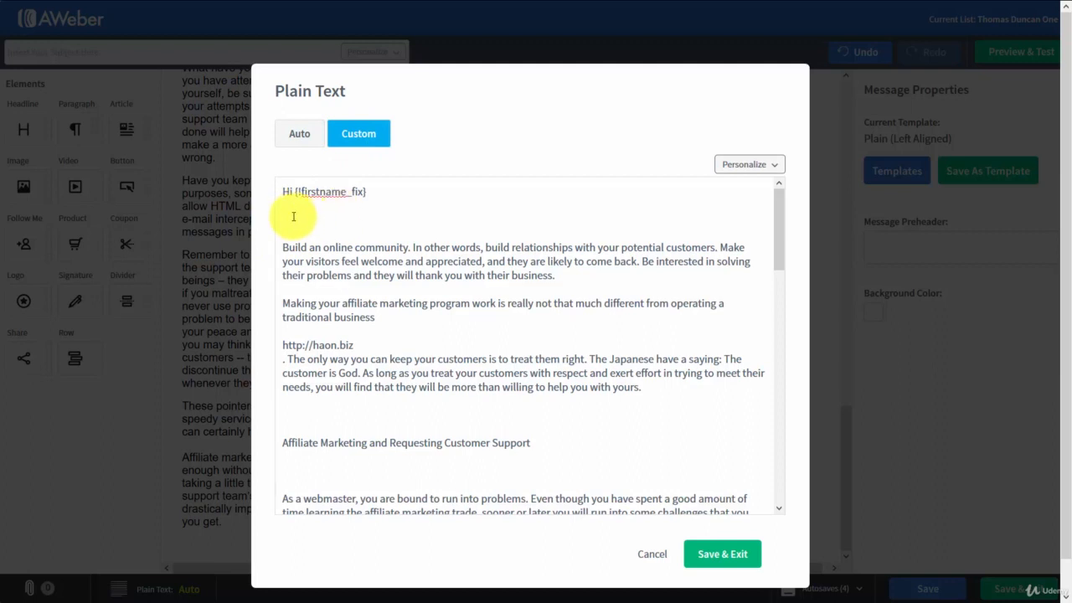
left_click(285, 215)
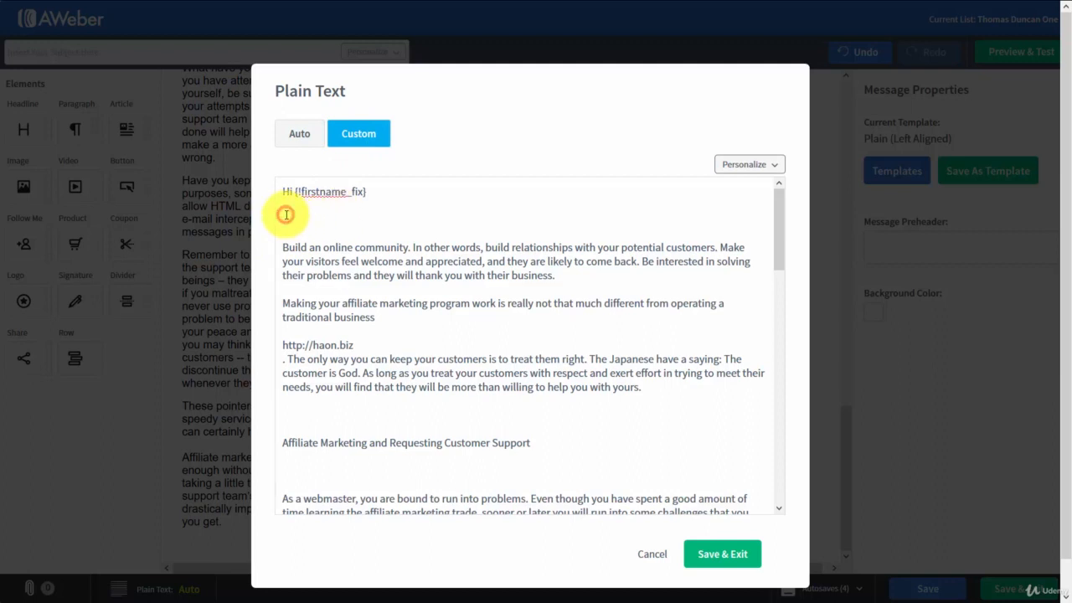
key("ctrl+End")
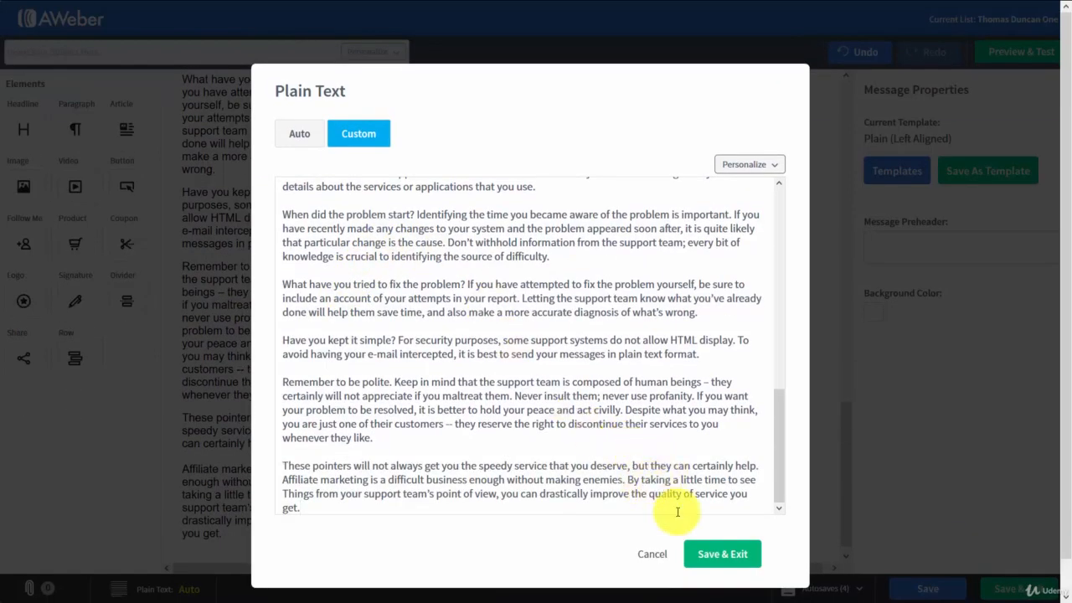
left_click(712, 555)
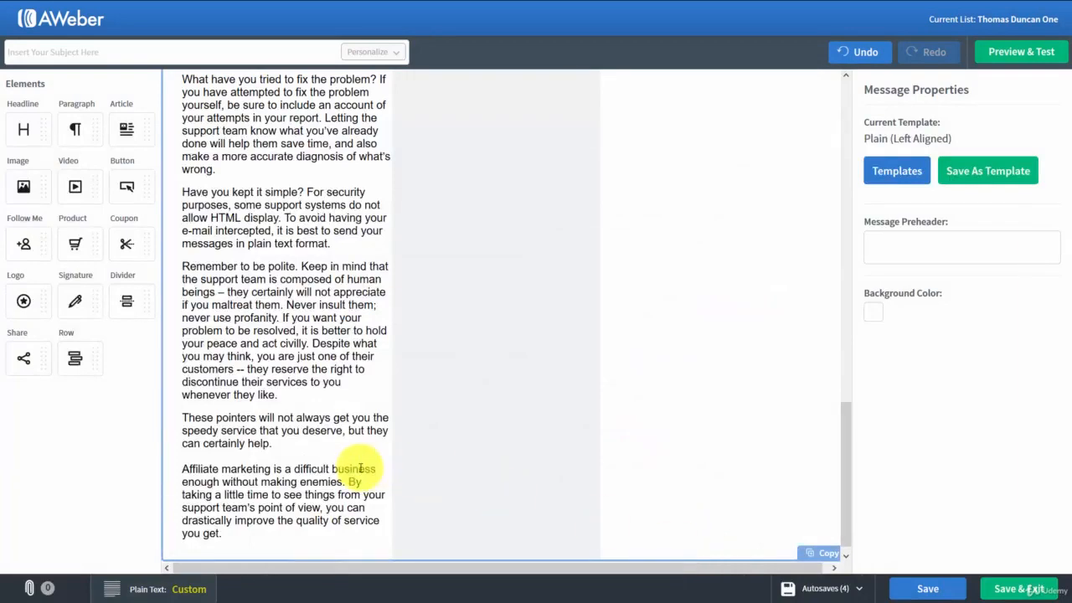
- Review the message back up to its greeting and open its preview and test view
scroll(368, 476, "up", 10)
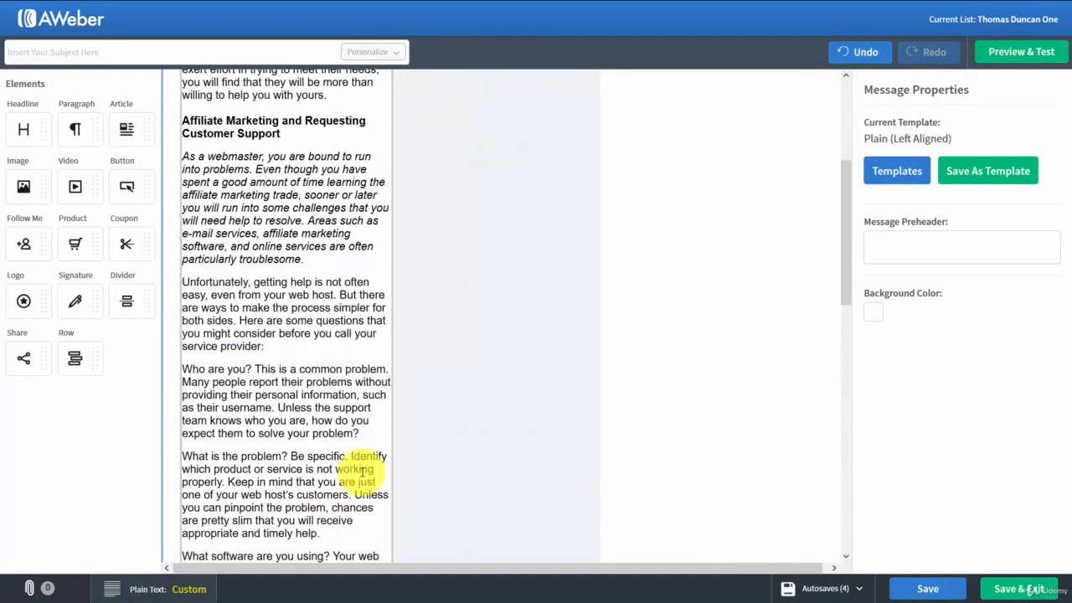
scroll(362, 472, "up", 5)
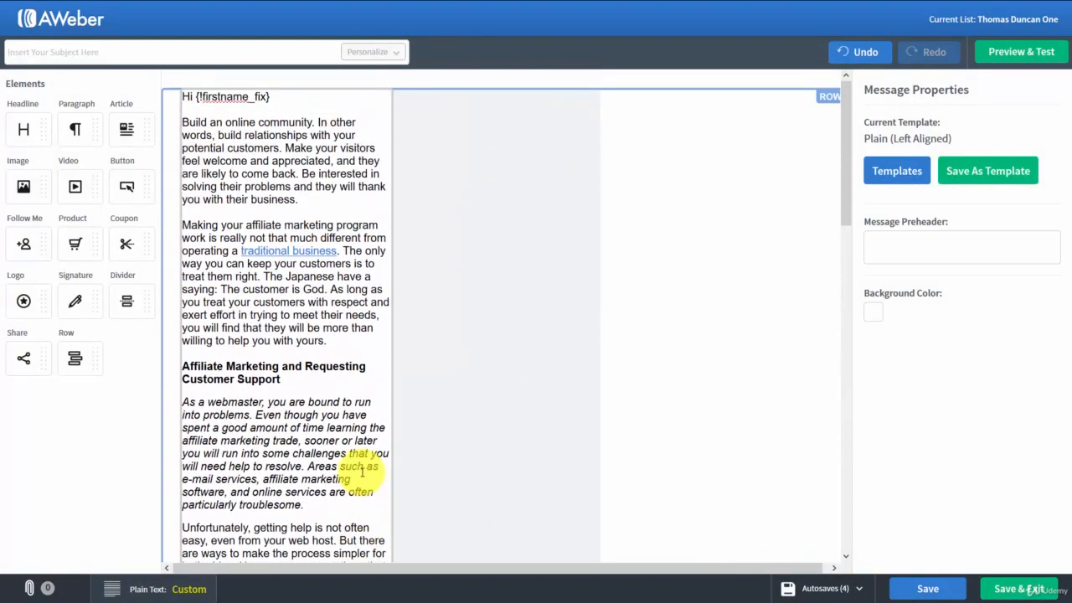
left_click(1004, 59)
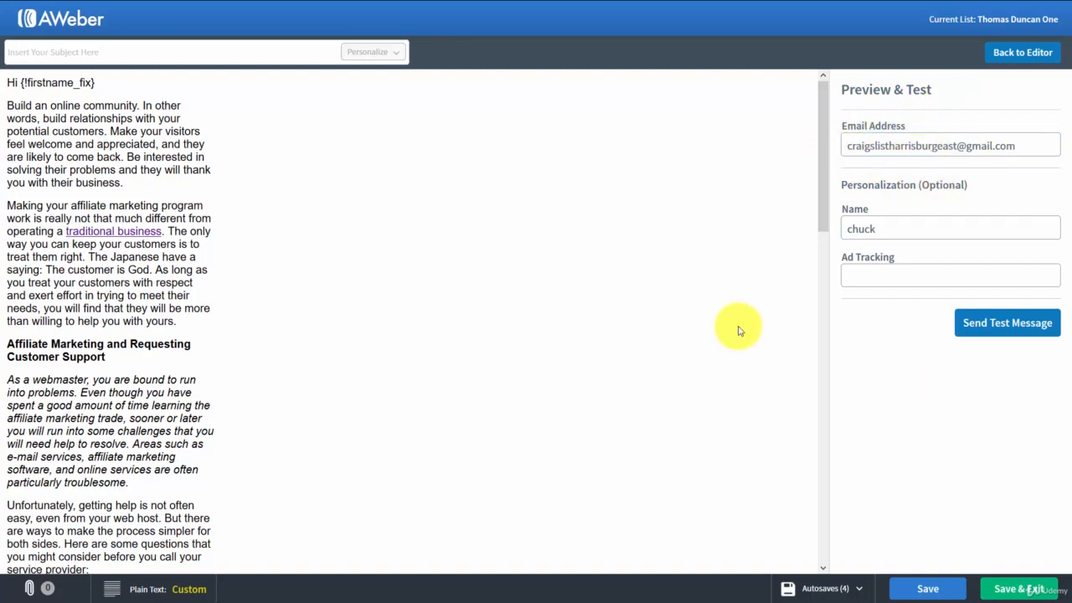
- Save the message and exit the editor, and run the spam score analysis on the Affiliate Marketing draft
left_click(1007, 592)
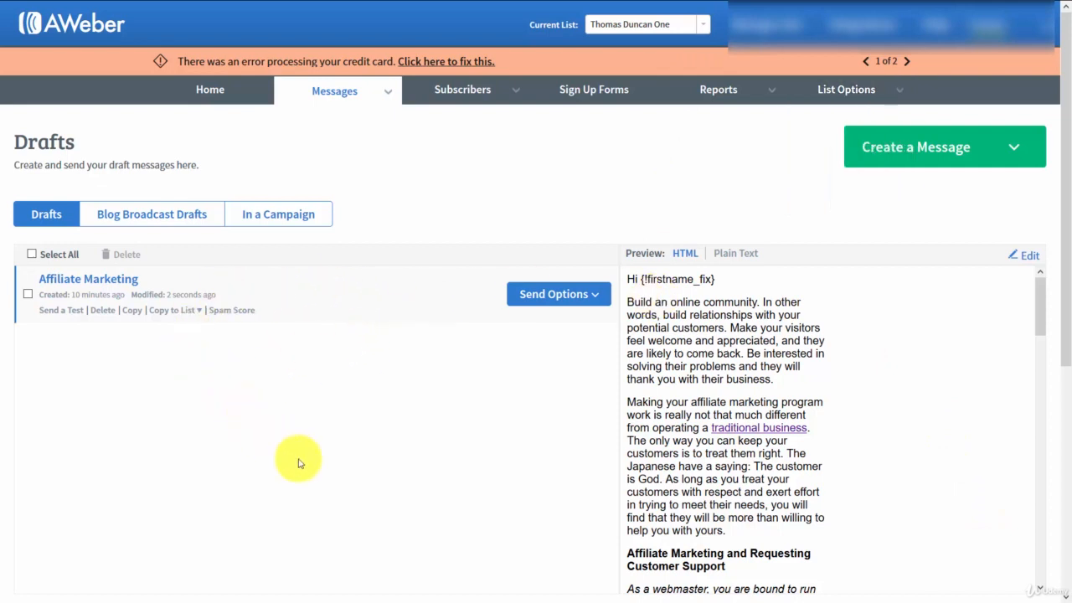
left_click(231, 314)
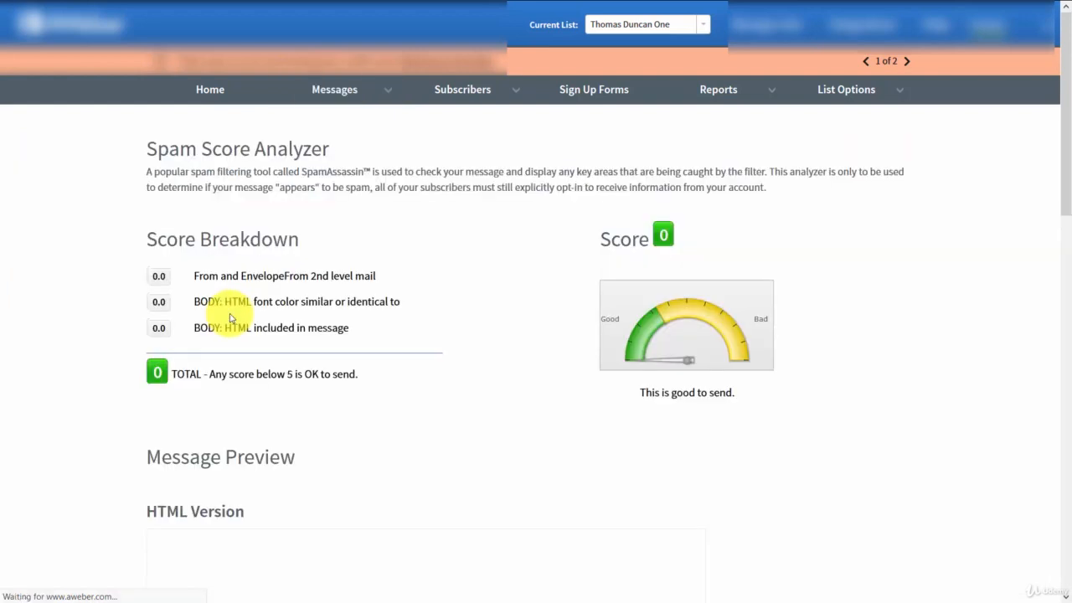